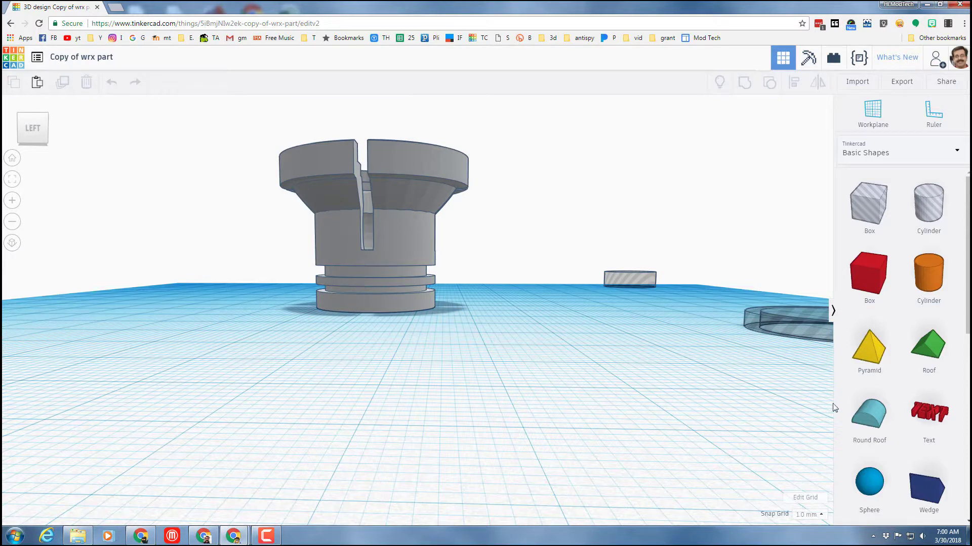
Ungroup the grey slotted part into its separate solid and hole shapes
{"action": "left_click", "coordinate": [403, 258]}
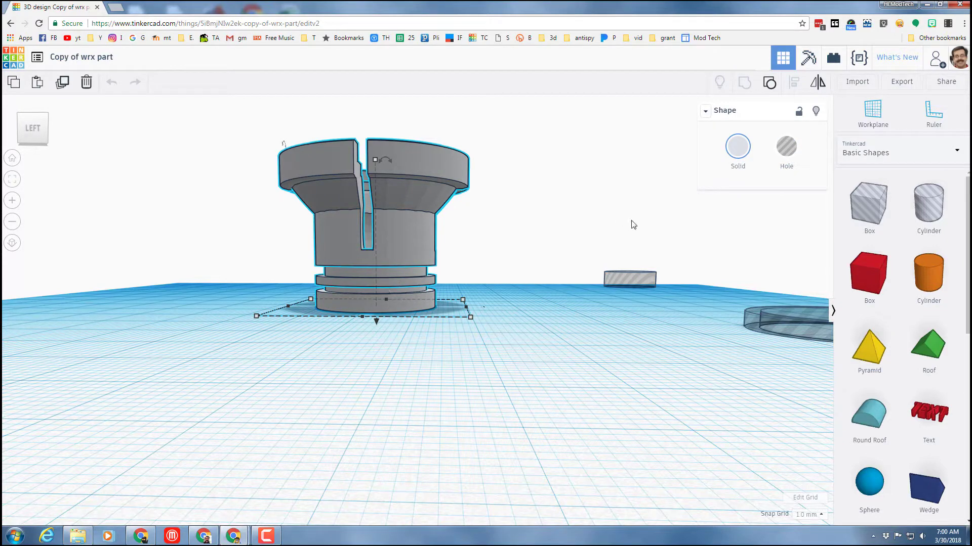
{"action": "left_click", "coordinate": [769, 82]}
{"action": "left_click", "coordinate": [504, 302]}
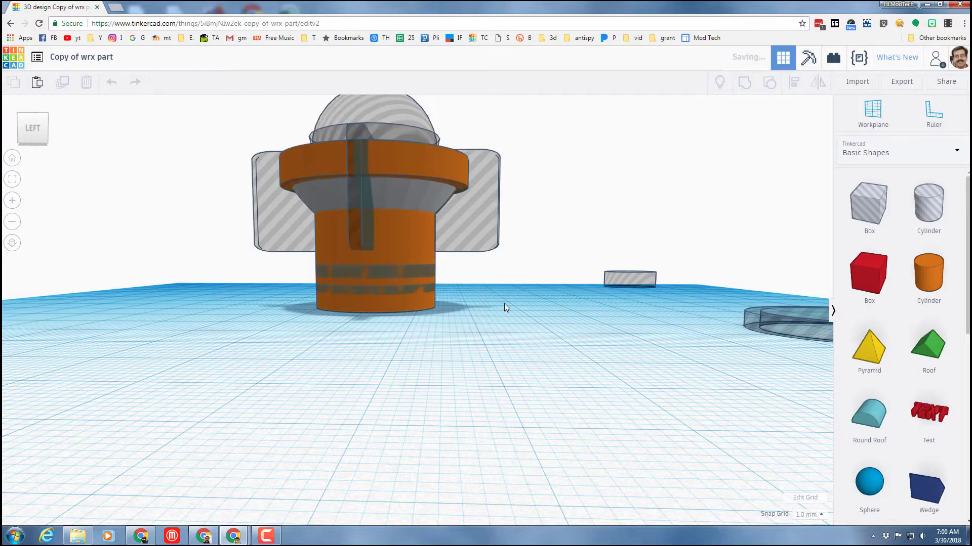
{"action": "right_click_drag", "start_coordinate": [535, 374], "coordinate": [497, 344]}
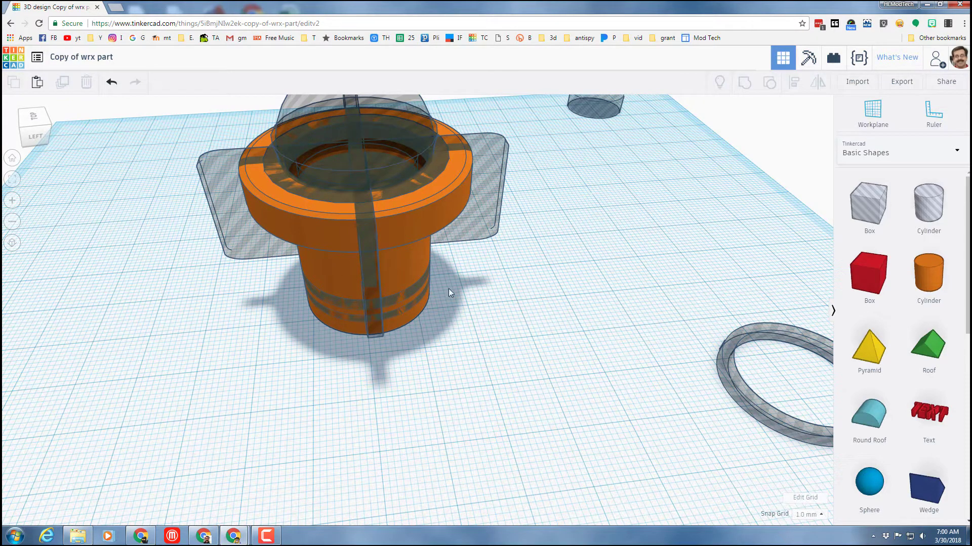
{"action": "right_click_drag", "start_coordinate": [408, 330], "coordinate": [447, 296]}
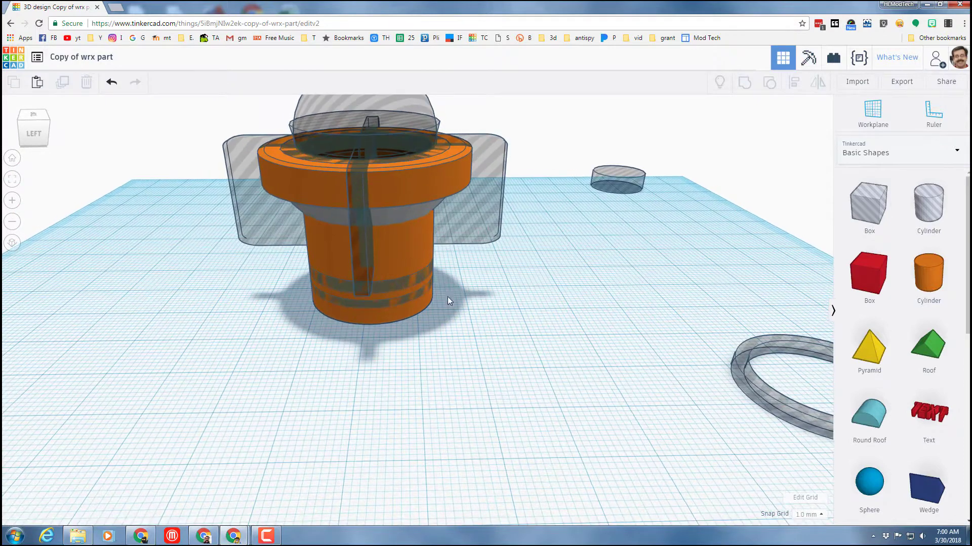
Hide the orange lower cylinder to inspect the hole shapes inside it, and show it again
{"action": "left_click", "coordinate": [396, 253]}
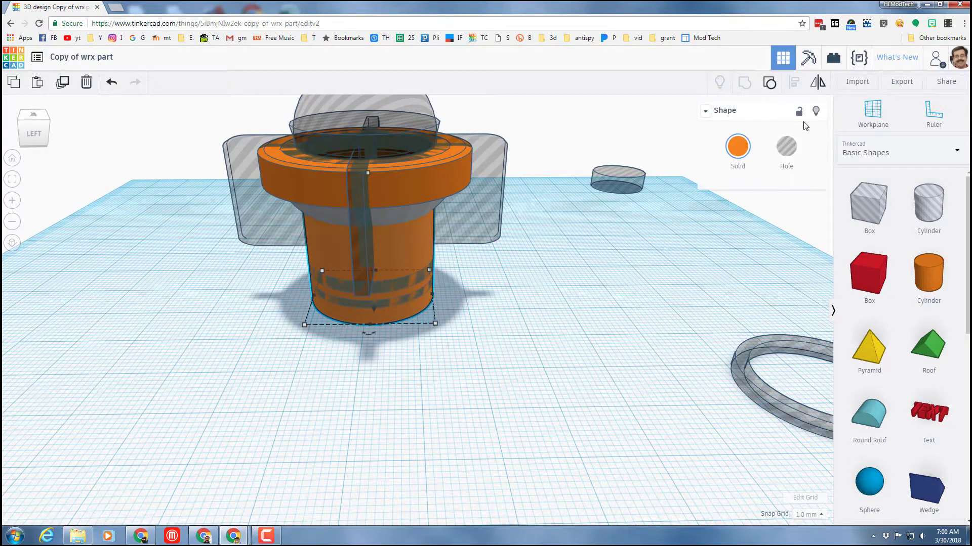
{"action": "left_click", "coordinate": [786, 147]}
{"action": "left_click", "coordinate": [475, 352]}
{"action": "right_click_drag", "start_coordinate": [475, 353], "coordinate": [575, 343]}
{"action": "right_click_drag", "start_coordinate": [451, 340], "coordinate": [548, 343]}
{"action": "right_click_drag", "start_coordinate": [364, 311], "coordinate": [329, 217]}
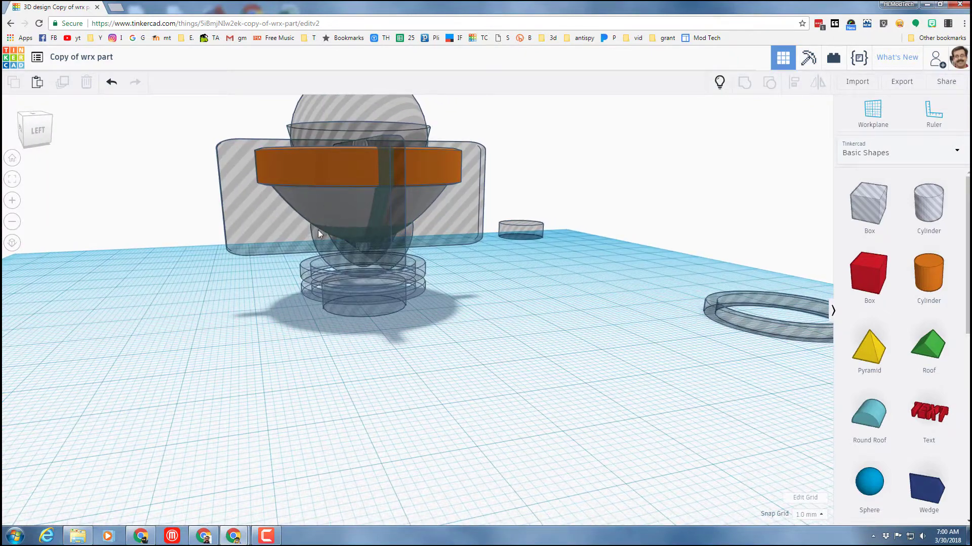
{"action": "left_click", "coordinate": [719, 83]}
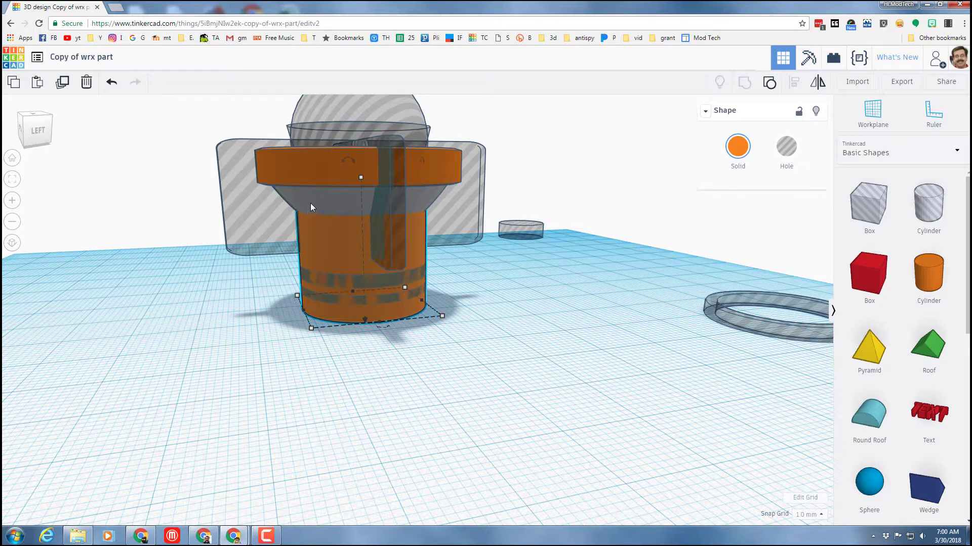
Select all eleven shapes of the slotted part and group them back into one object
{"action": "scroll", "coordinate": [913, 361], "scroll_direction": "down", "scroll_amount": 4}
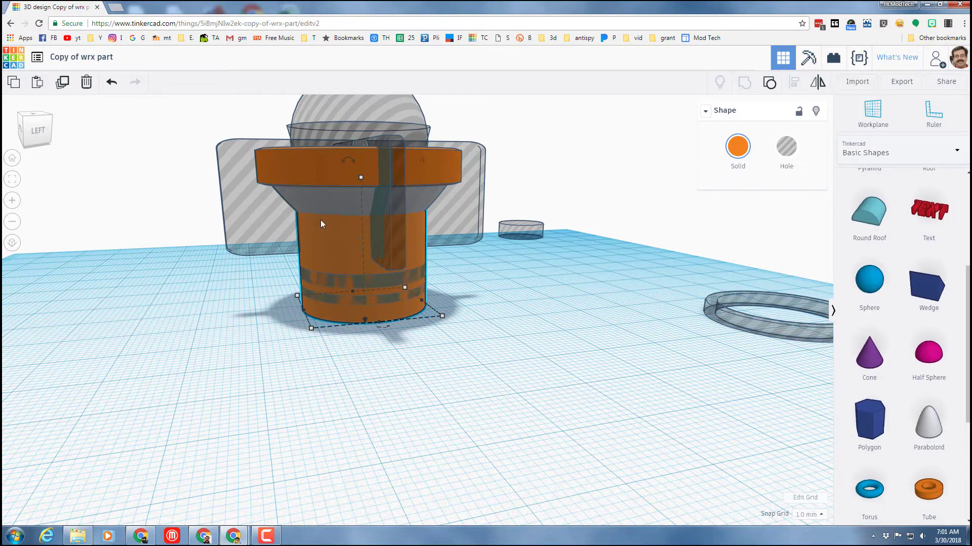
{"action": "right_click_drag", "start_coordinate": [130, 272], "coordinate": [278, 390]}
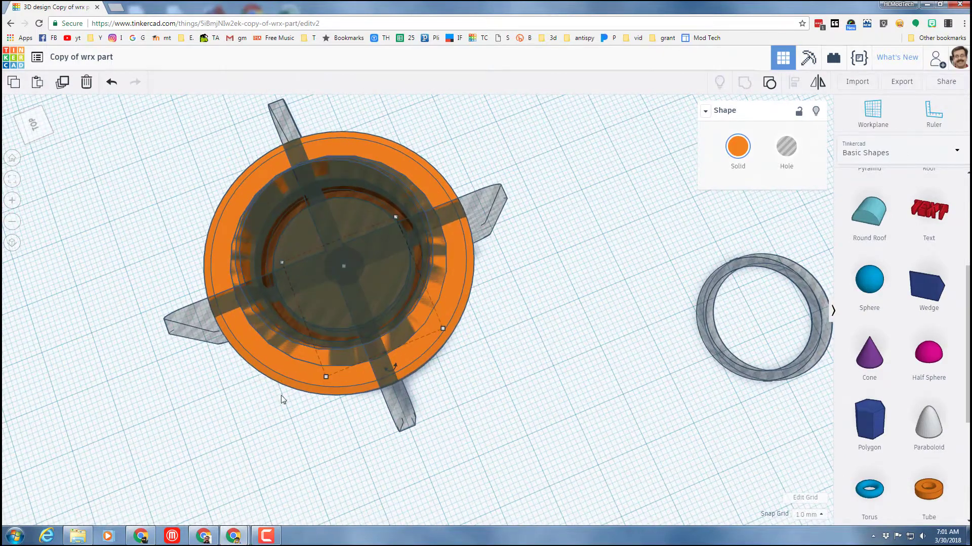
{"action": "right_click_drag", "start_coordinate": [211, 332], "coordinate": [232, 295]}
{"action": "right_click_drag", "start_coordinate": [225, 335], "coordinate": [189, 215]}
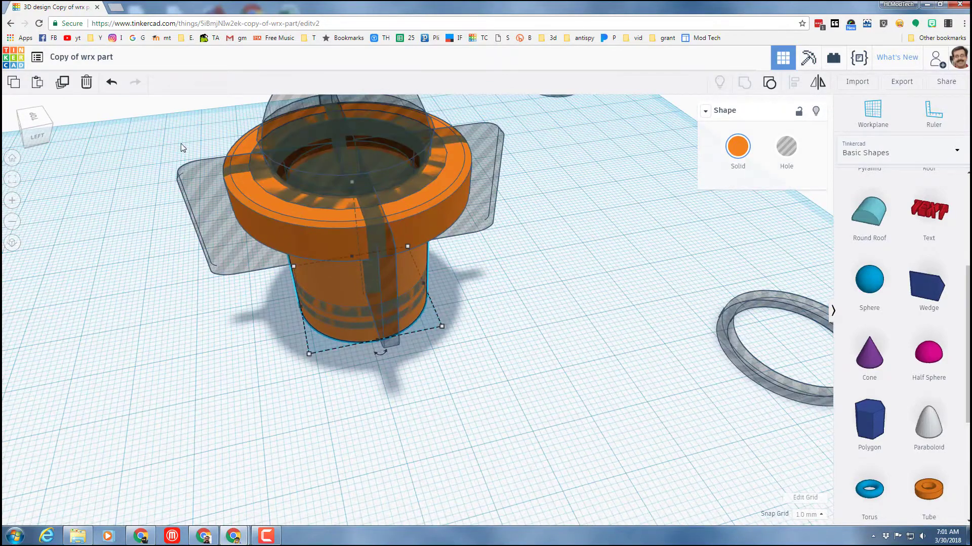
{"action": "scroll", "coordinate": [188, 142], "scroll_direction": "down", "scroll_amount": 2}
{"action": "left_click_drag", "start_coordinate": [193, 130], "coordinate": [480, 353]}
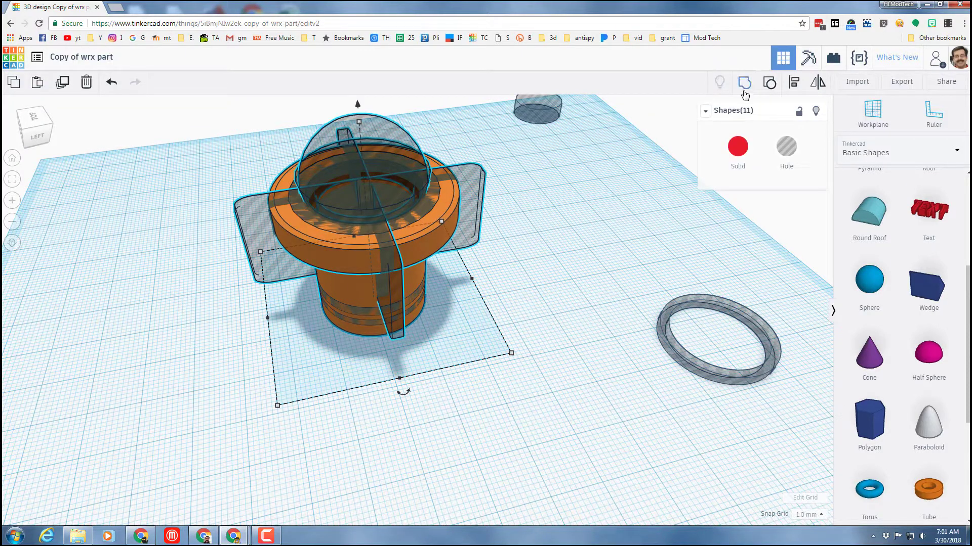
{"action": "key", "text": "ctrl+g"}
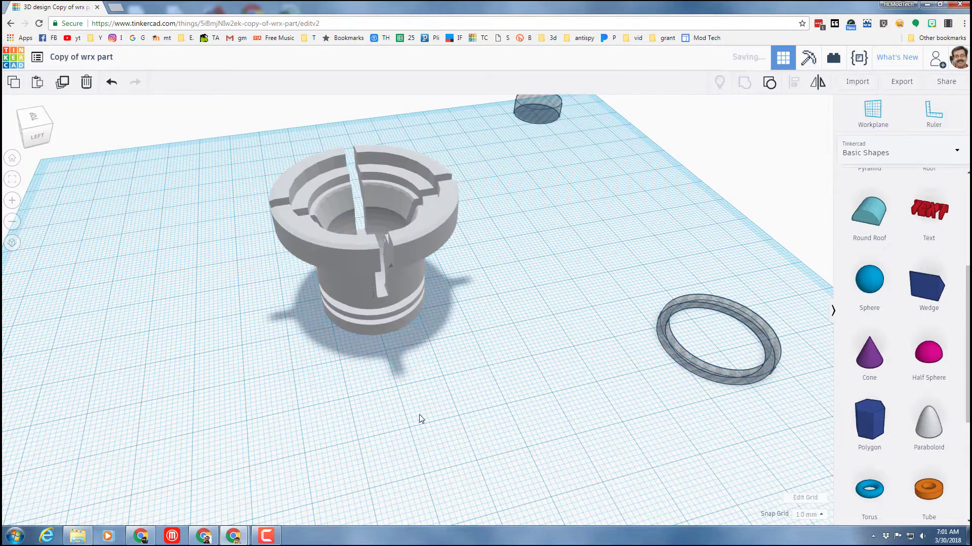
{"action": "right_click_drag", "start_coordinate": [320, 430], "coordinate": [253, 341]}
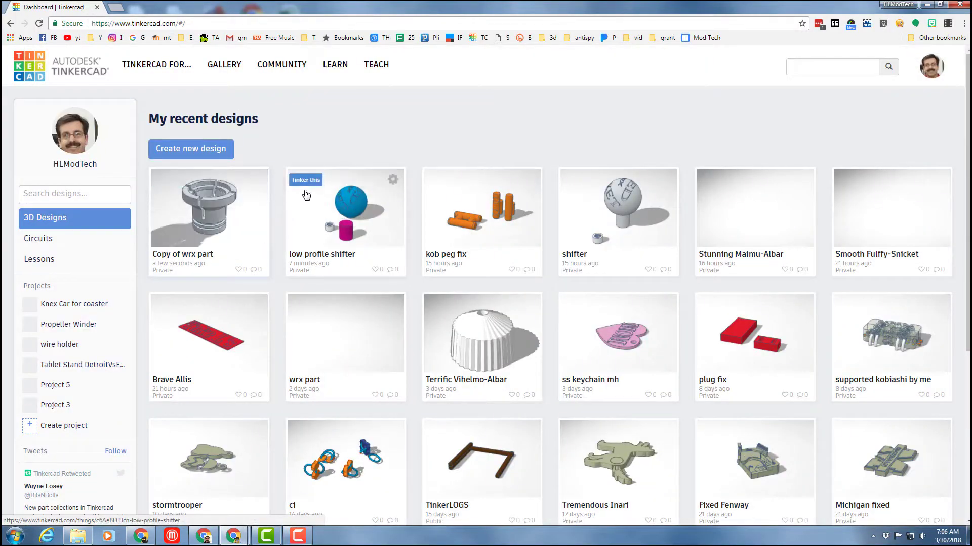
Open the low profile shifter design for editing and examine the threaded hole in the ball's underside
{"action": "left_click", "coordinate": [310, 181]}
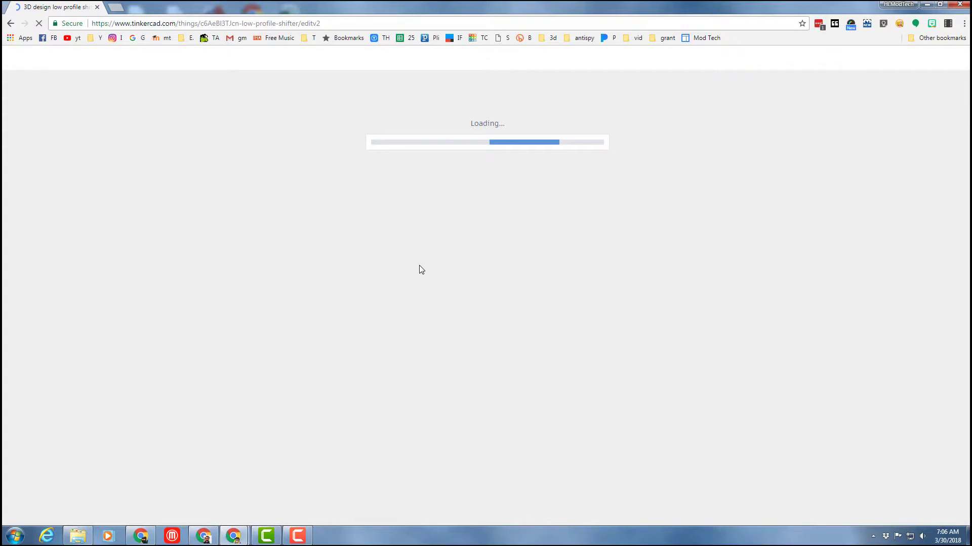
{"action": "scroll", "coordinate": [488, 262], "scroll_direction": "down", "scroll_amount": 3}
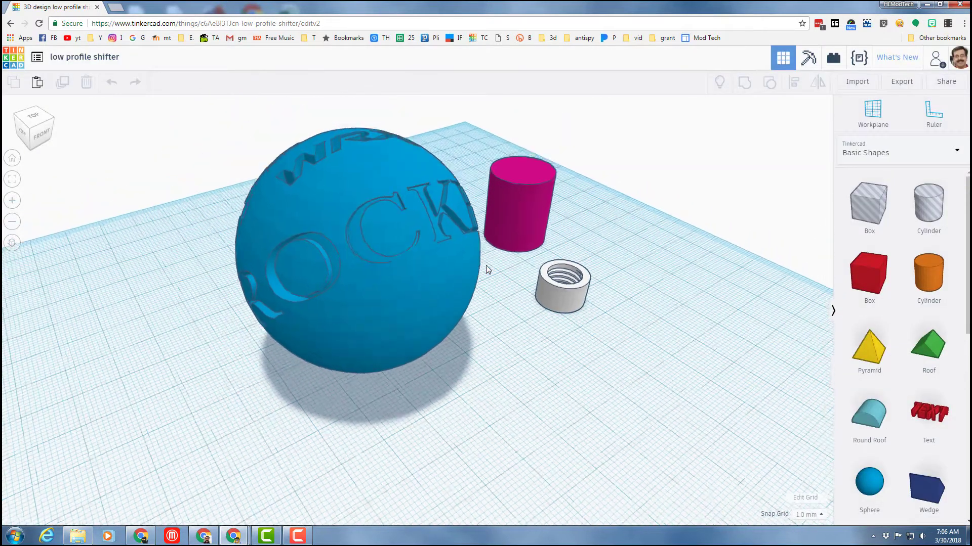
{"action": "right_click_drag", "start_coordinate": [336, 246], "coordinate": [335, 226]}
{"action": "right_click_drag", "start_coordinate": [375, 297], "coordinate": [363, 239]}
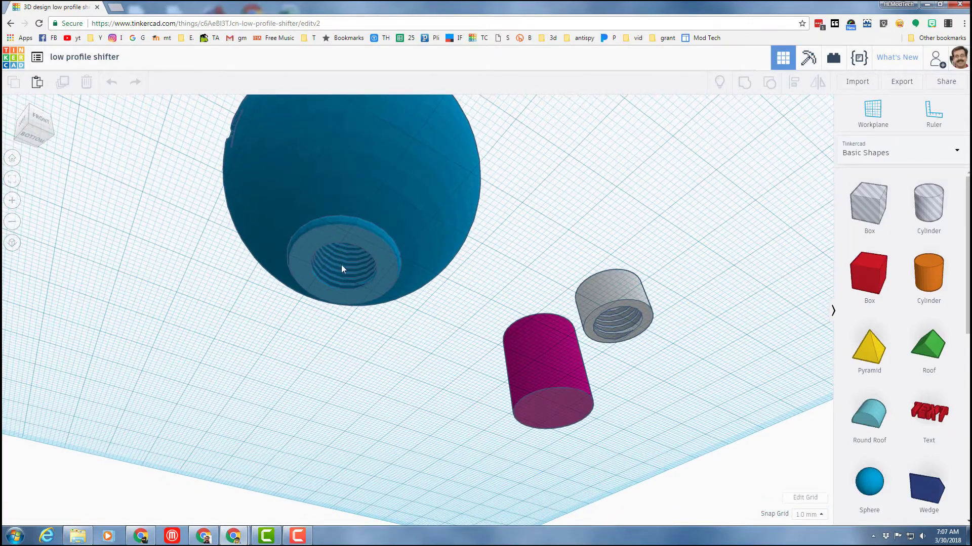
Find the ISO metric thread among all shape generators and place one on the workplane beside the threaded ring
{"action": "left_click", "coordinate": [869, 153]}
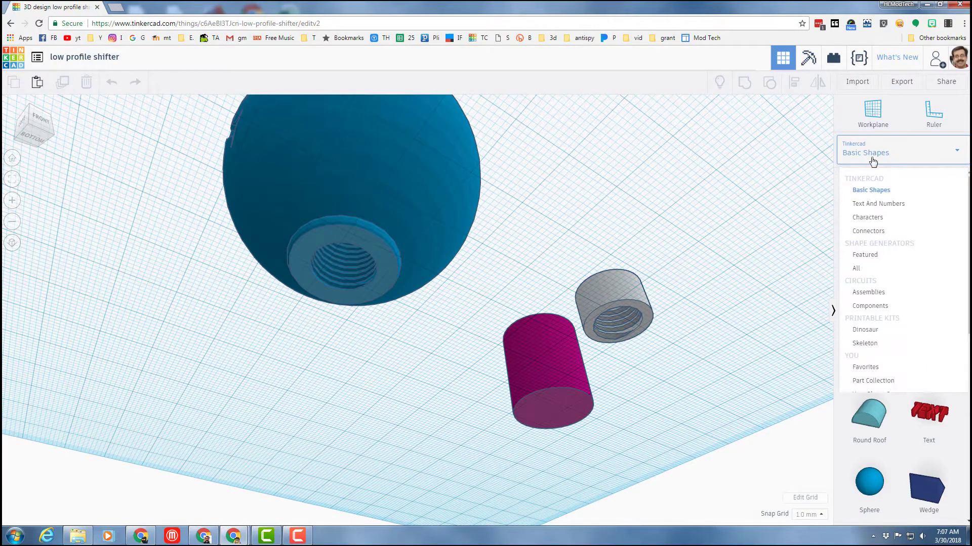
{"action": "left_click", "coordinate": [863, 269]}
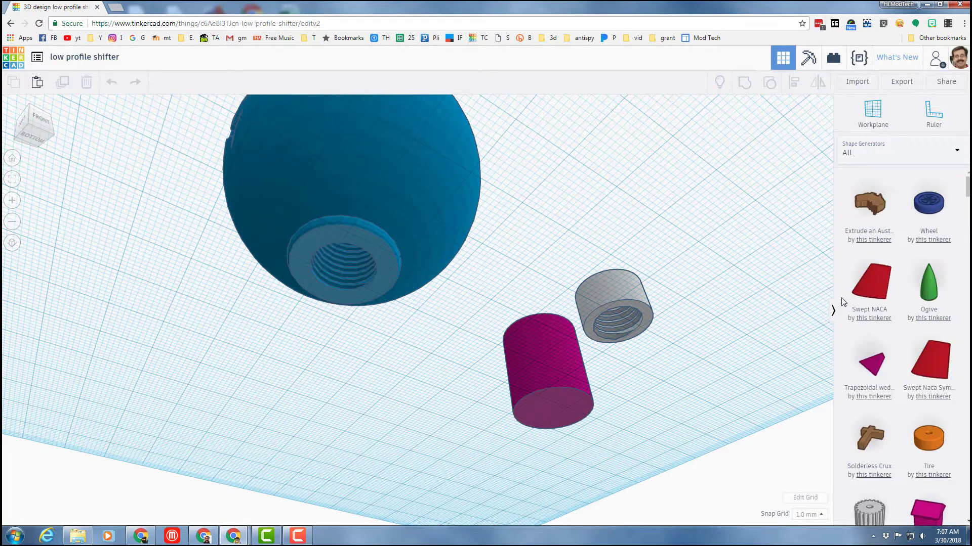
{"action": "scroll", "coordinate": [838, 300], "scroll_direction": "down", "scroll_amount": 12}
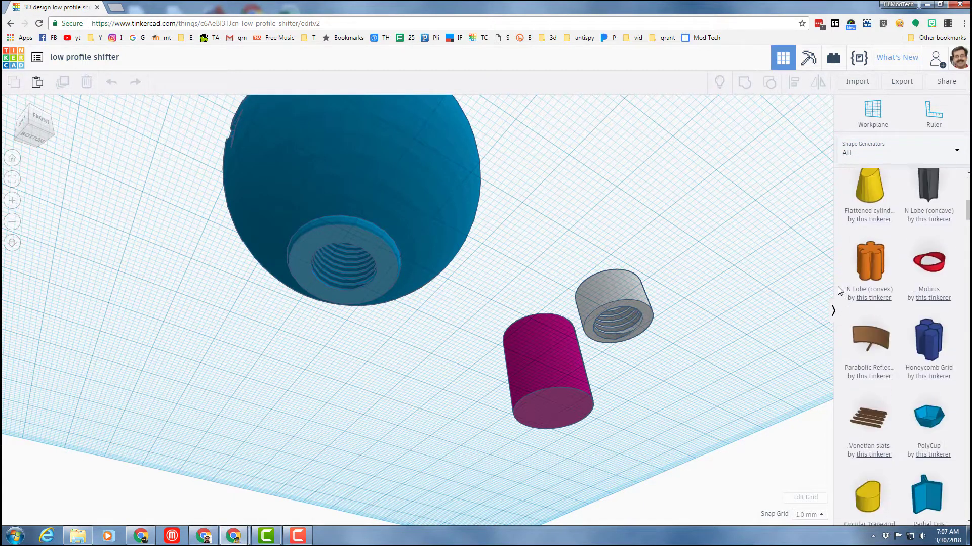
{"action": "scroll", "coordinate": [837, 287], "scroll_direction": "down", "scroll_amount": 15}
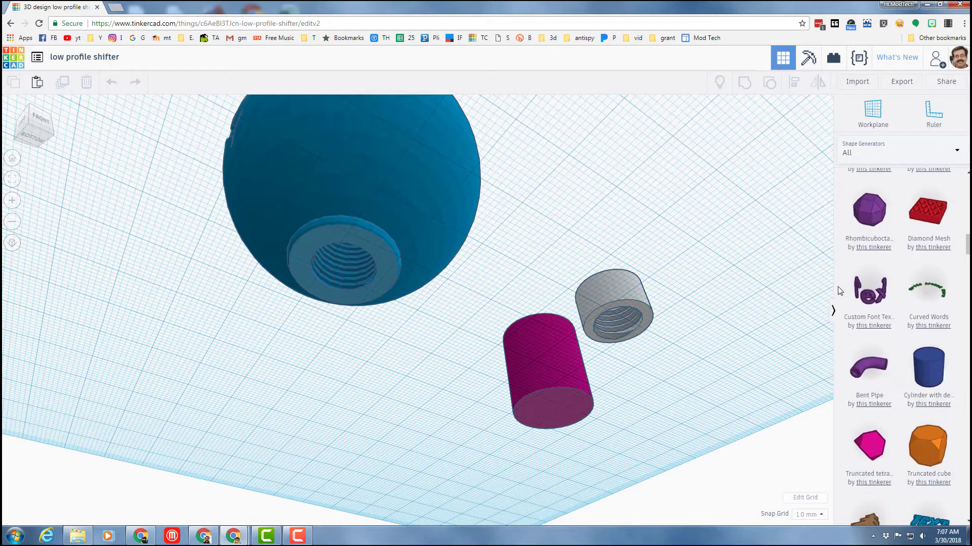
{"action": "scroll", "coordinate": [837, 291], "scroll_direction": "down", "scroll_amount": 15}
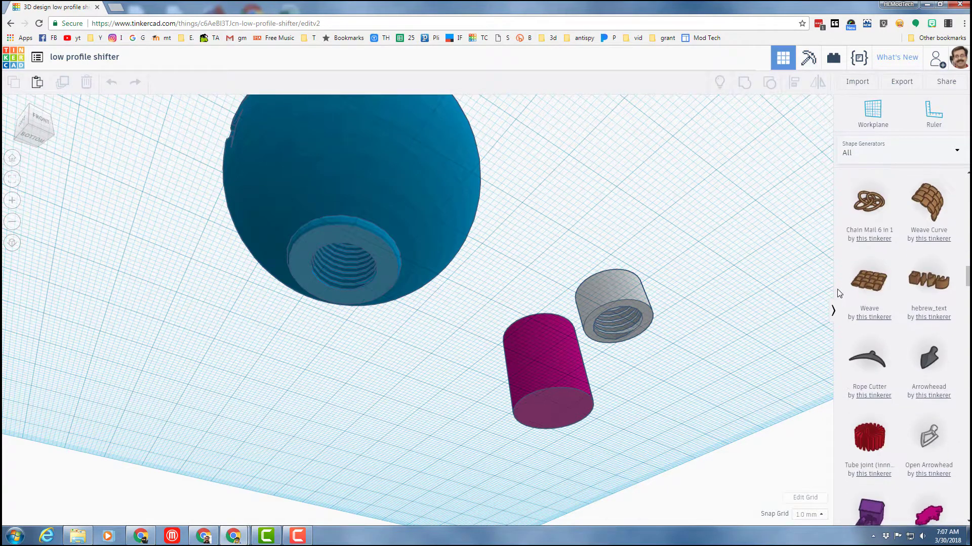
{"action": "scroll", "coordinate": [837, 293], "scroll_direction": "down", "scroll_amount": 10}
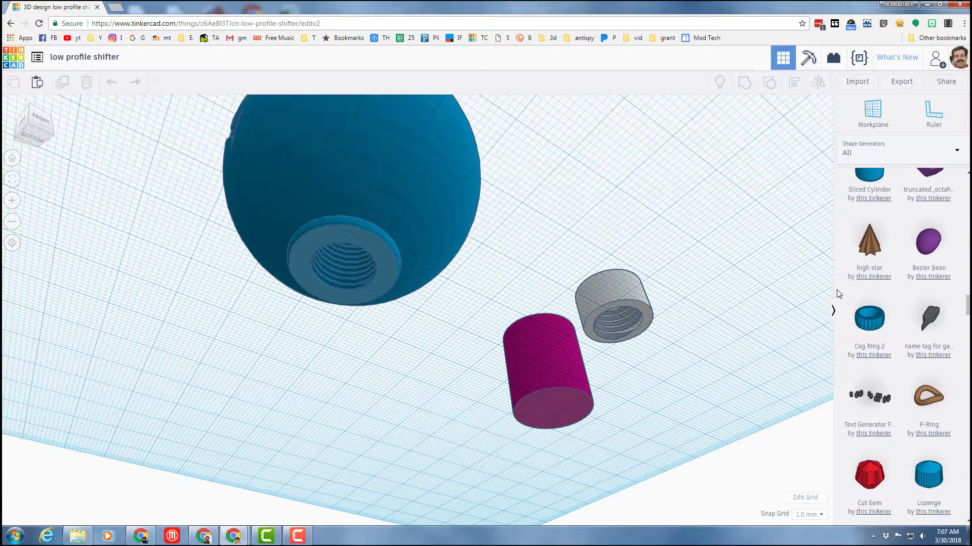
{"action": "scroll", "coordinate": [838, 293], "scroll_direction": "down", "scroll_amount": 8}
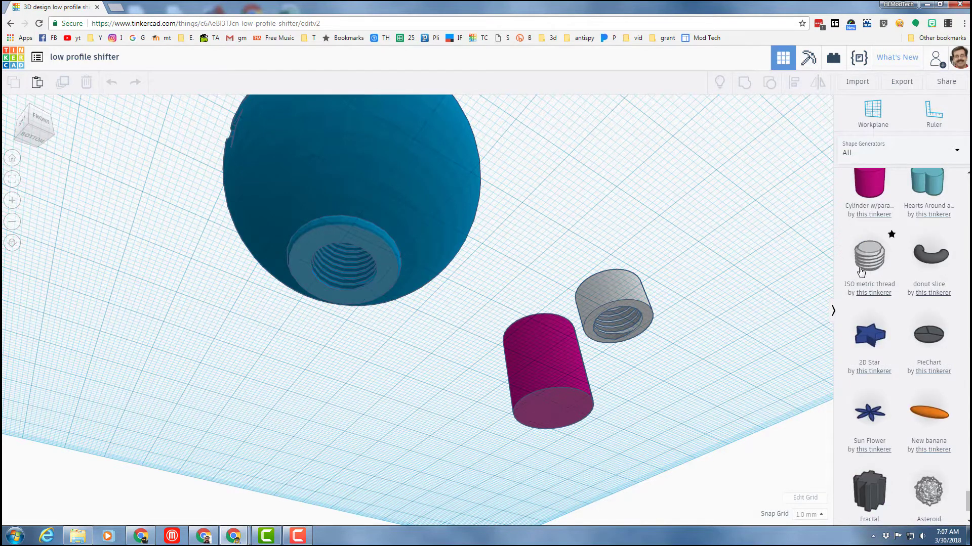
{"action": "left_click_drag", "start_coordinate": [865, 267], "coordinate": [737, 283]}
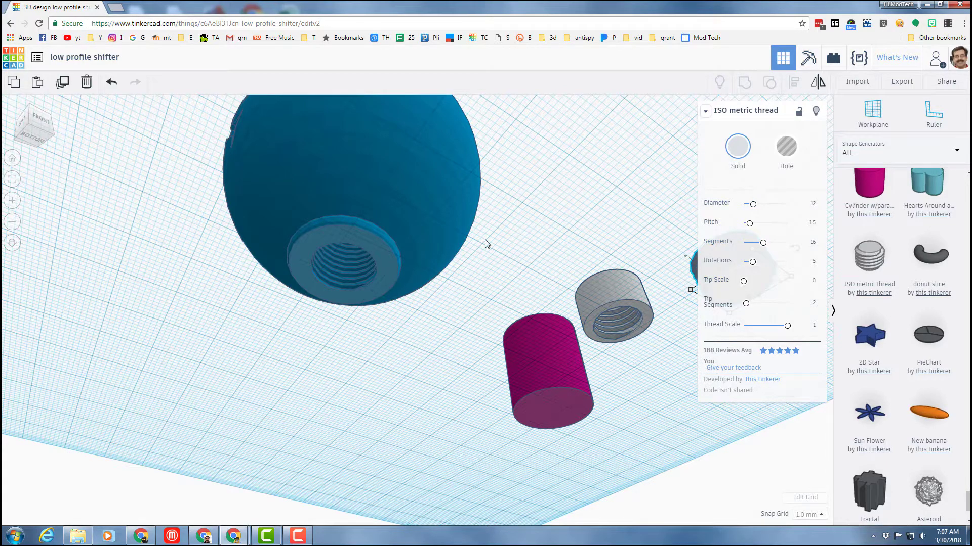
{"action": "right_click_drag", "start_coordinate": [545, 197], "coordinate": [518, 302]}
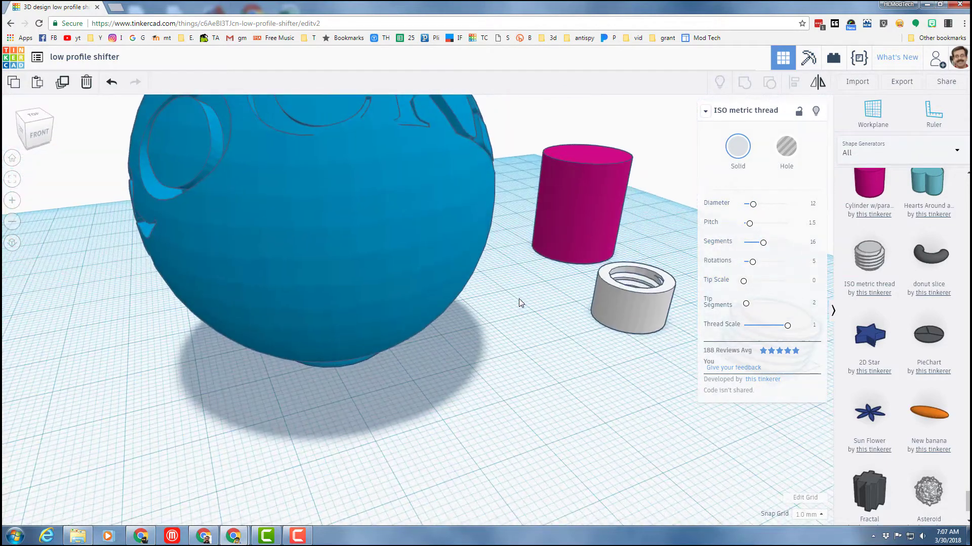
{"action": "scroll", "coordinate": [518, 287], "scroll_direction": "down", "scroll_amount": 3}
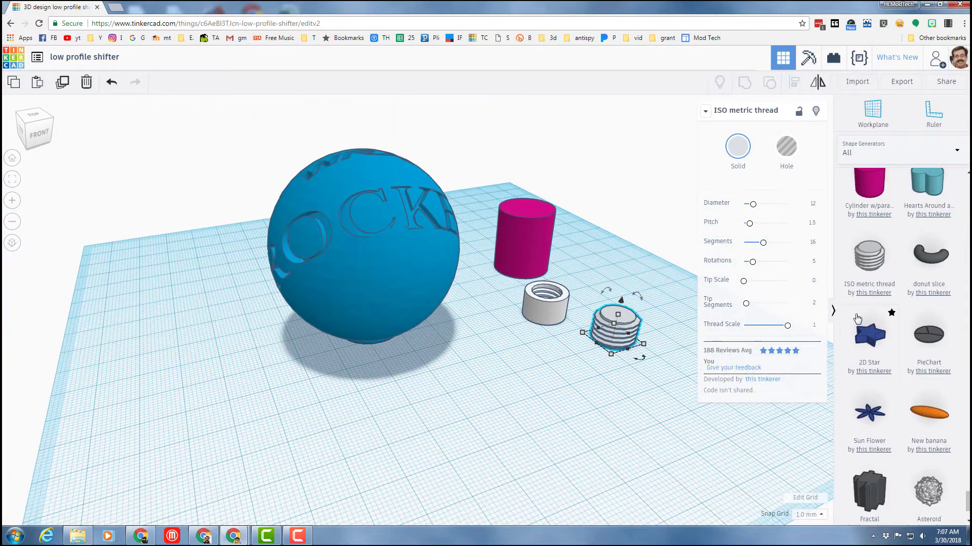
{"action": "scroll", "coordinate": [857, 318], "scroll_direction": "up", "scroll_amount": 10}
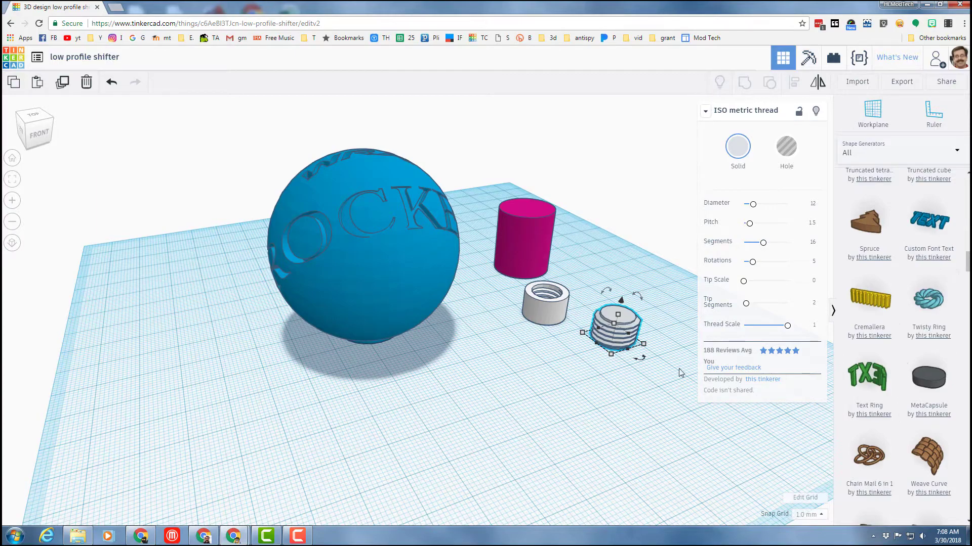
Ungroup the blue shifter ball into its sphere, lettering, thread and base shapes
{"action": "right_click_drag", "start_coordinate": [452, 147], "coordinate": [440, 92]}
{"action": "left_click", "coordinate": [394, 298]}
{"action": "scroll", "coordinate": [363, 338], "scroll_direction": "up", "scroll_amount": 4}
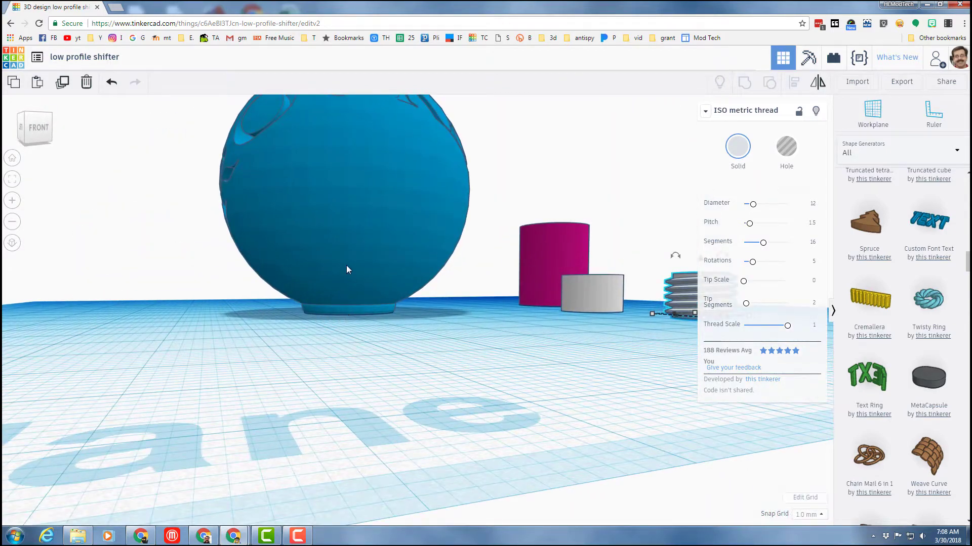
{"action": "left_click", "coordinate": [347, 269]}
{"action": "left_click", "coordinate": [769, 82]}
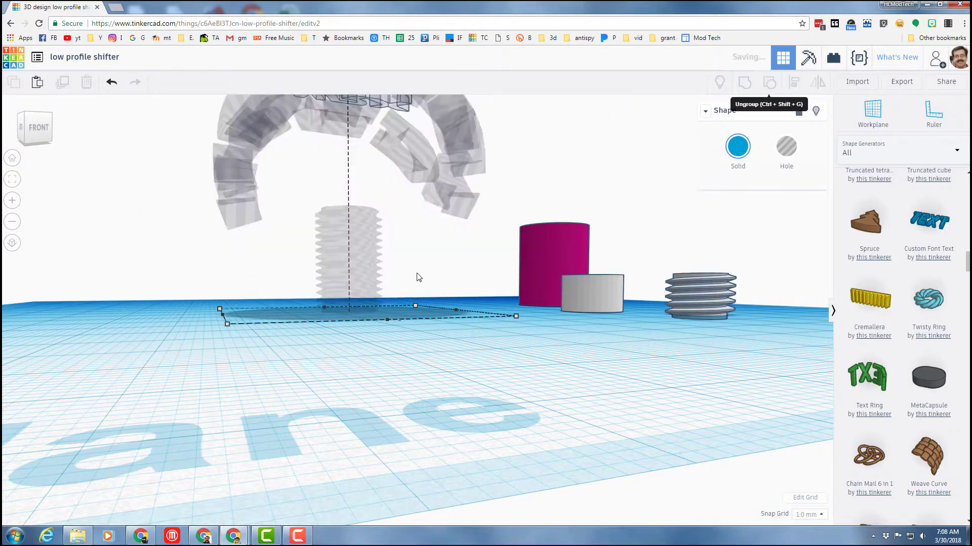
{"action": "left_click", "coordinate": [437, 264]}
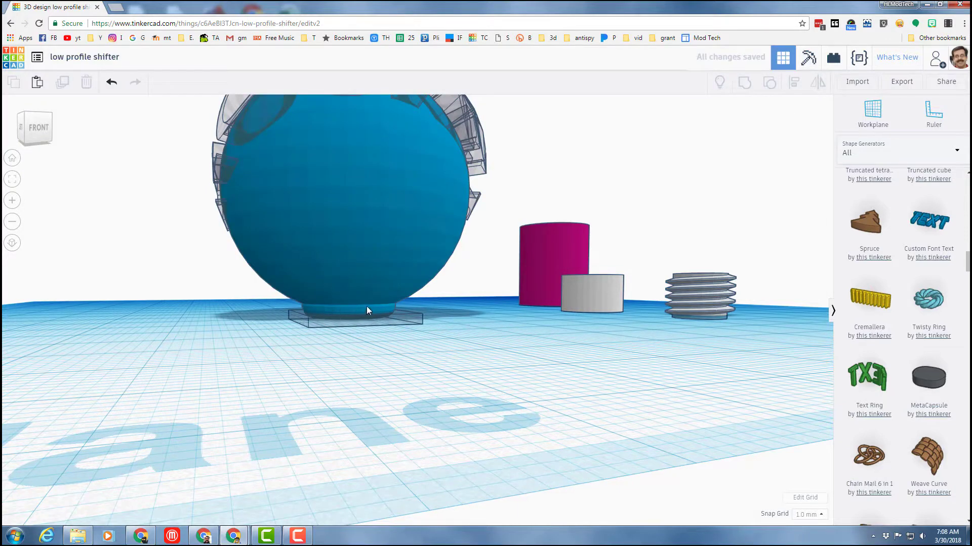
Select the seven shapes of the shifter ball and group them to cut the lettering and threaded hole
{"action": "right_click_drag", "start_coordinate": [380, 379], "coordinate": [414, 338]}
{"action": "scroll", "coordinate": [454, 381], "scroll_direction": "down", "scroll_amount": 2}
{"action": "right_click_drag", "start_coordinate": [454, 380], "coordinate": [400, 298]}
{"action": "right_click_drag", "start_coordinate": [249, 193], "coordinate": [247, 134]}
{"action": "left_click_drag", "start_coordinate": [241, 130], "coordinate": [467, 327]}
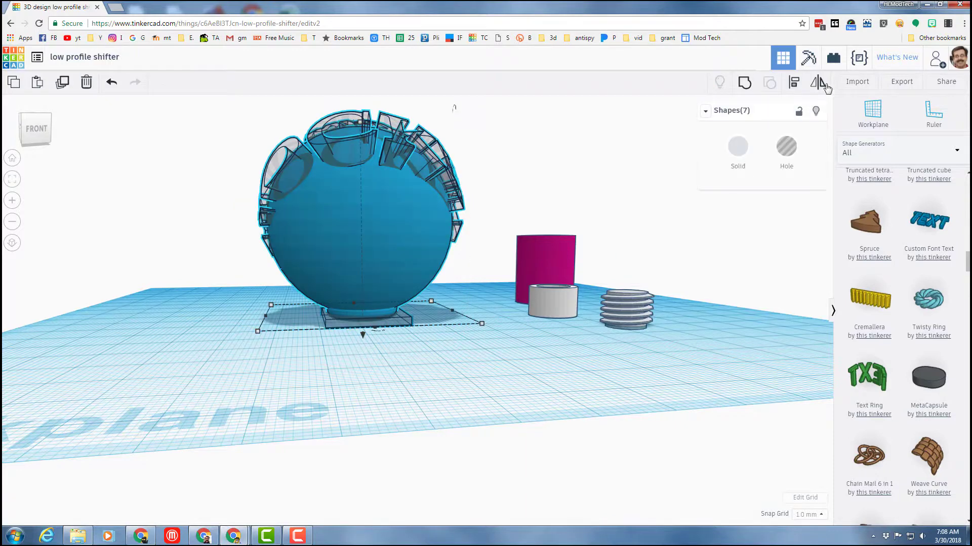
{"action": "right_click_drag", "start_coordinate": [186, 324], "coordinate": [253, 356]}
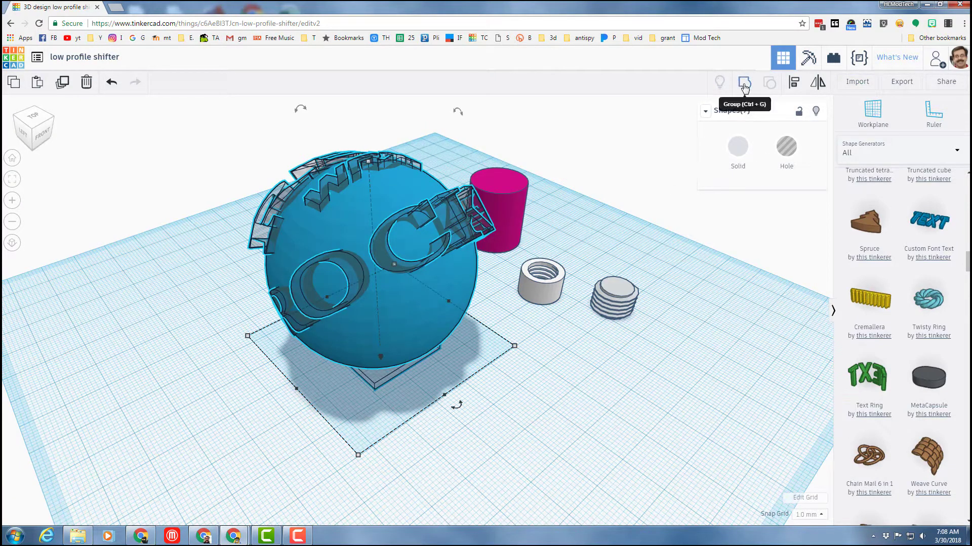
{"action": "key", "text": "ctrl+g"}
Examine the engraved lettering around the sides and on top of the shifter ball
{"action": "right_click_drag", "start_coordinate": [602, 393], "coordinate": [496, 402]}
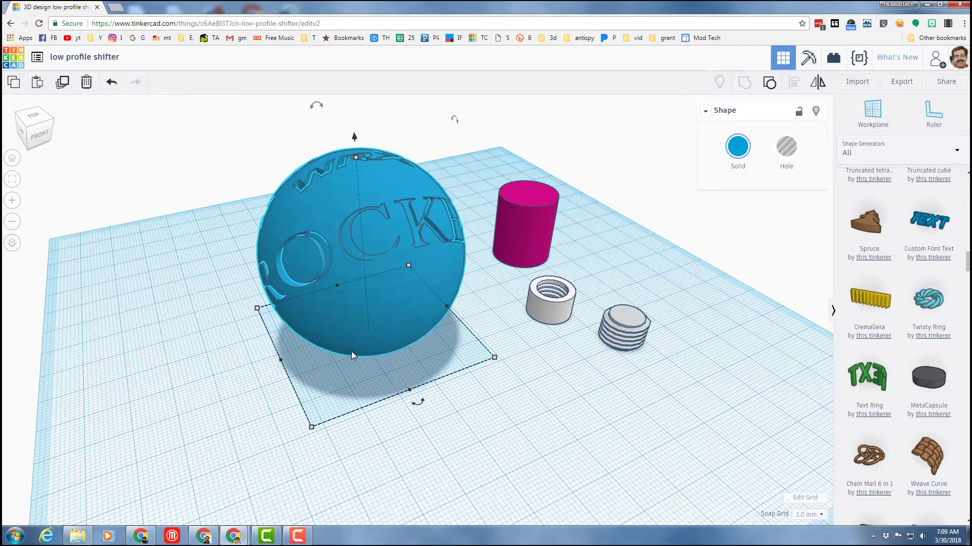
{"action": "right_click_drag", "start_coordinate": [414, 429], "coordinate": [489, 289]}
{"action": "scroll", "coordinate": [506, 309], "scroll_direction": "up", "scroll_amount": 2}
{"action": "right_click_drag", "start_coordinate": [498, 349], "coordinate": [474, 287]}
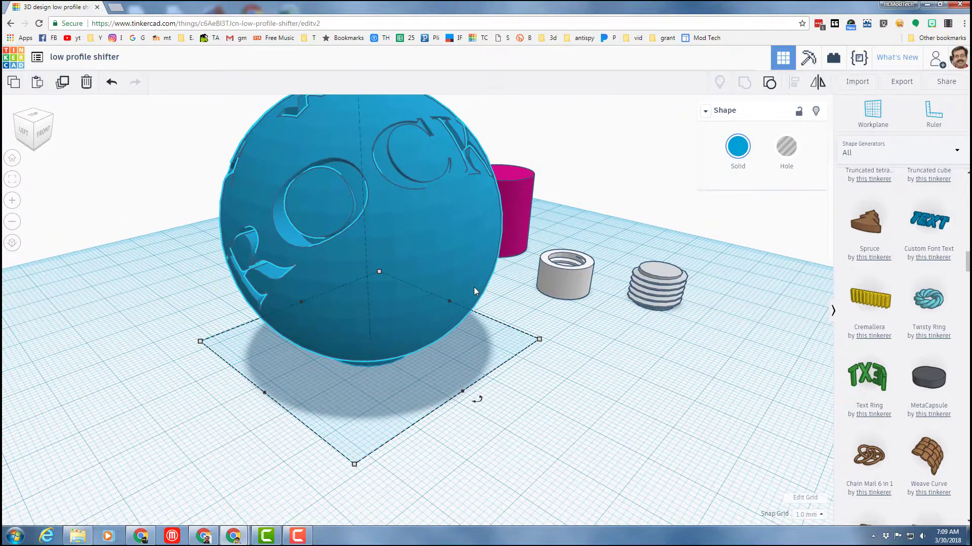
{"action": "right_click_drag", "start_coordinate": [624, 357], "coordinate": [417, 373]}
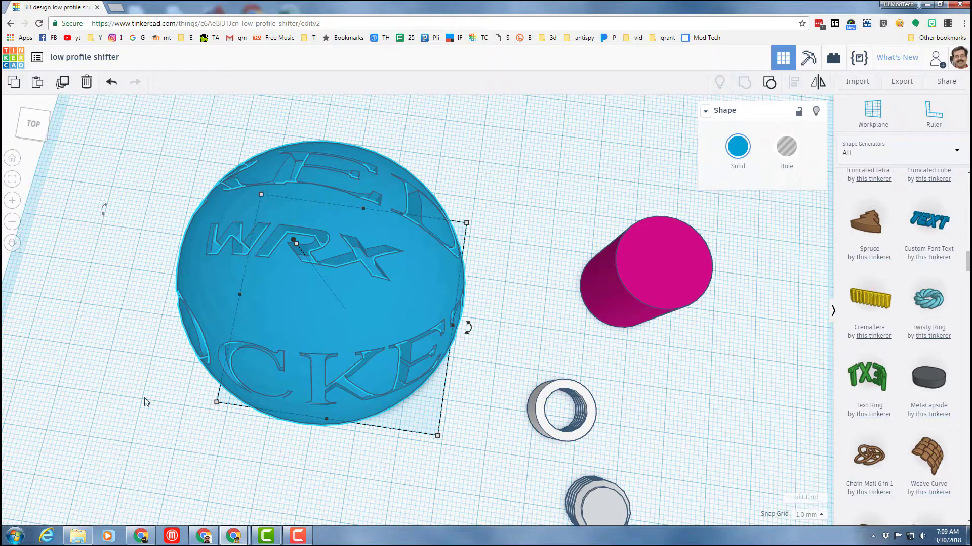
{"action": "right_click_drag", "start_coordinate": [167, 414], "coordinate": [244, 352]}
{"action": "right_click_drag", "start_coordinate": [314, 402], "coordinate": [229, 416]}
{"action": "left_click", "coordinate": [229, 416]}
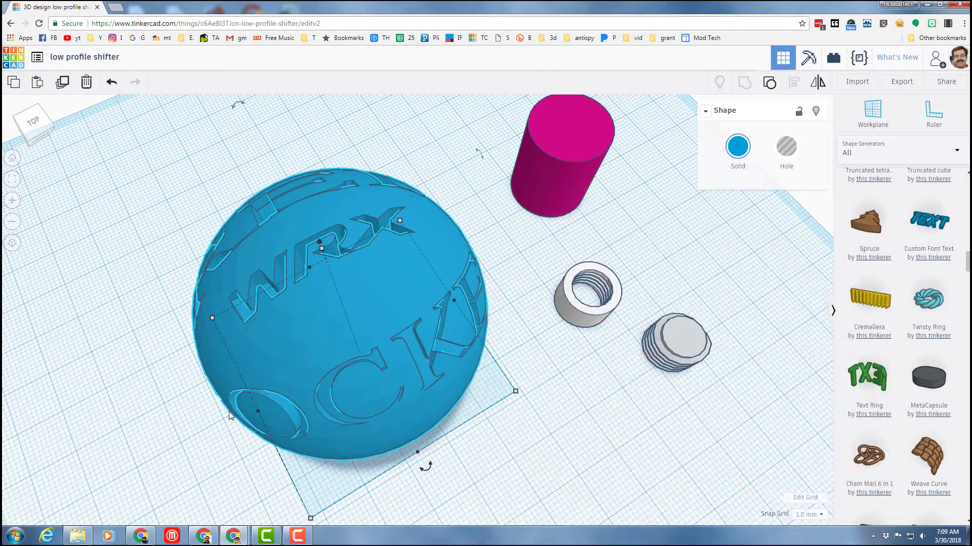